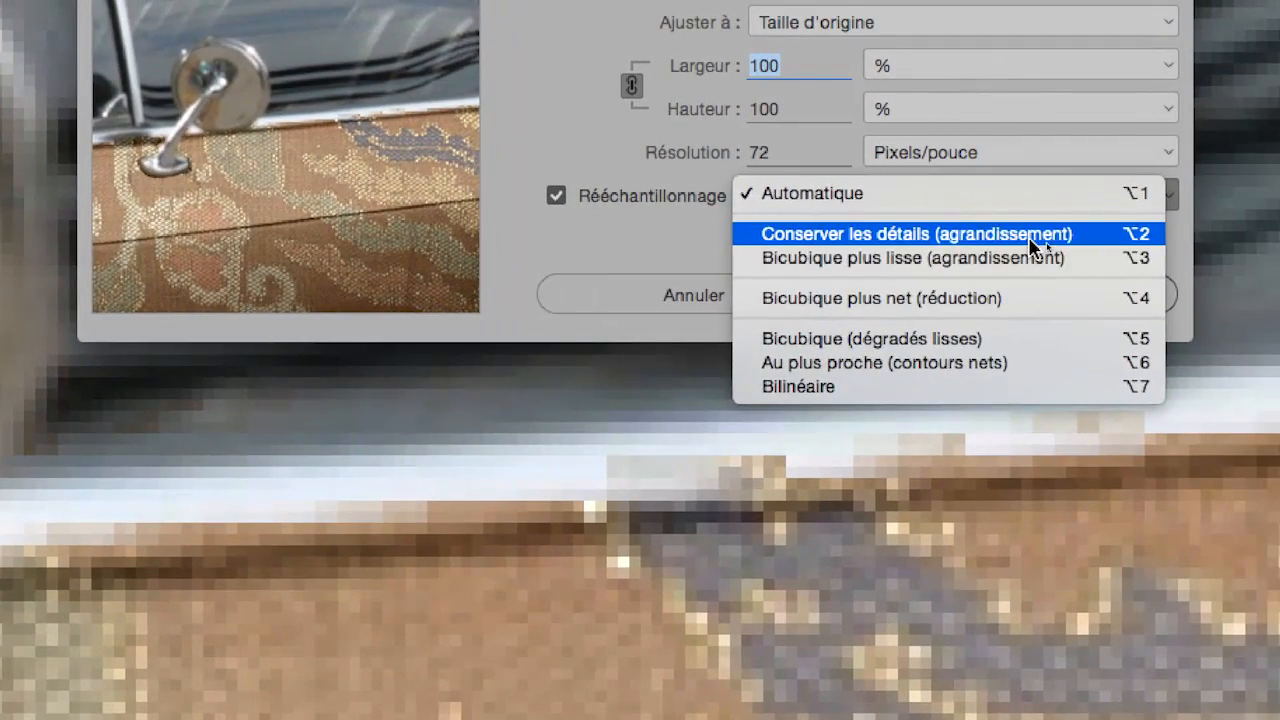
# Set the image resampling method to Conserver les détails (agrandissement).
pyautogui.click(1033, 236)
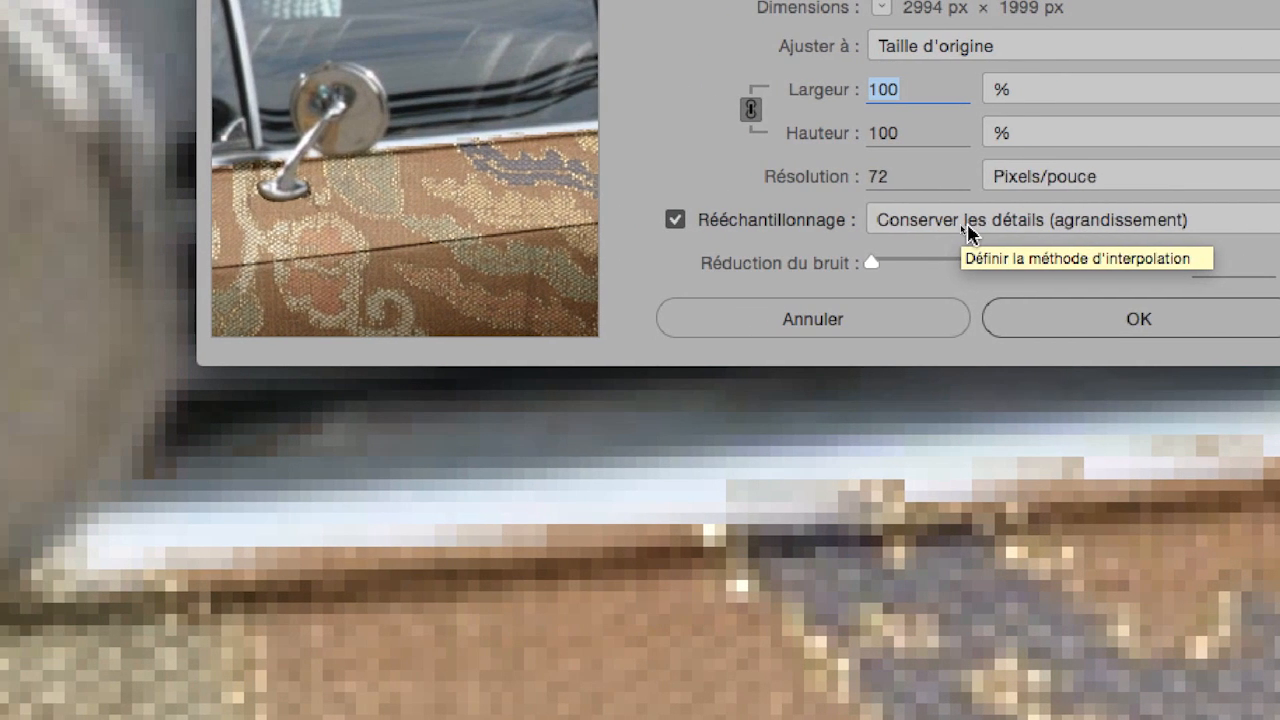
pyautogui.click(892, 222)
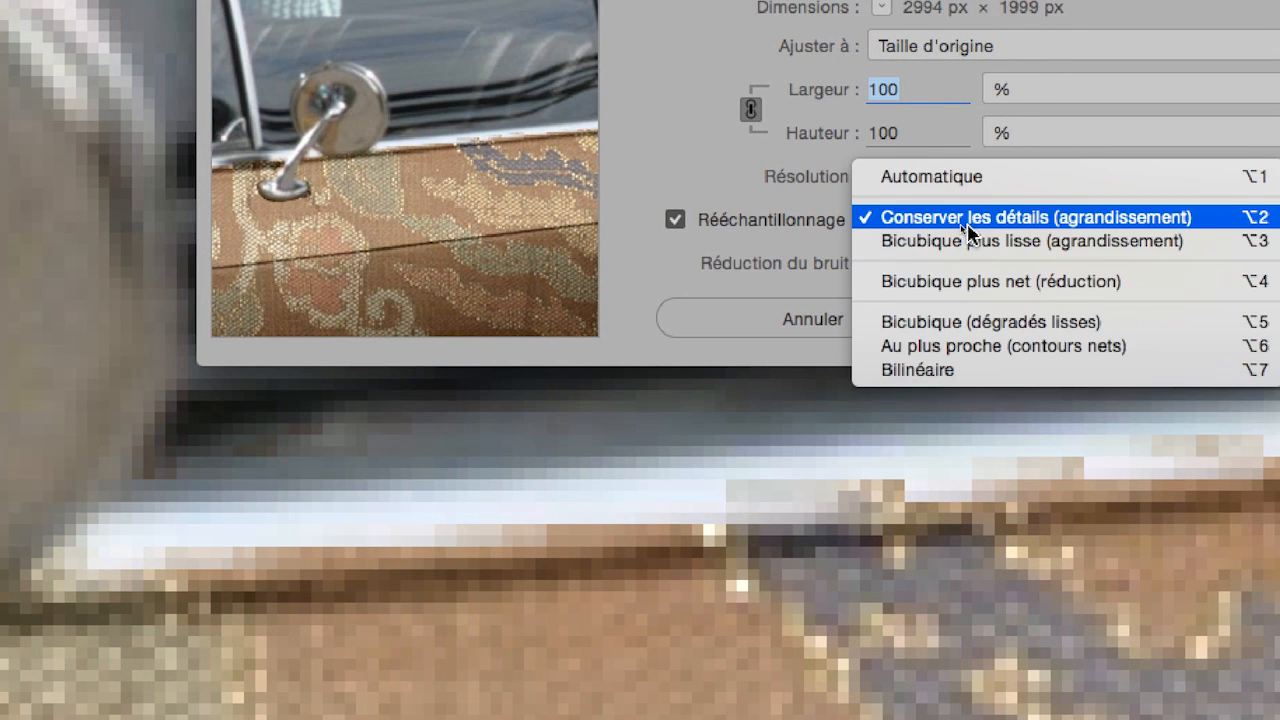
pyautogui.click(966, 226)
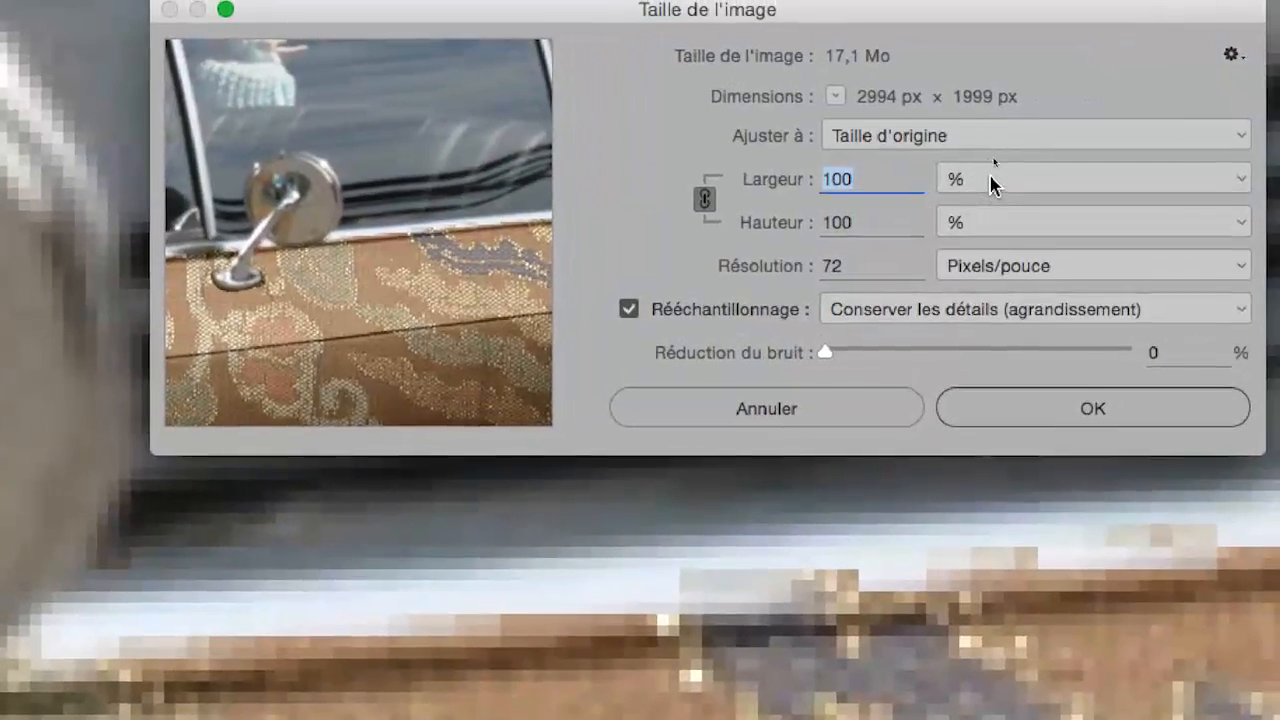
# Keep percent as the width unit and set the image width to 200 %, with height linked.
pyautogui.click(1049, 106)
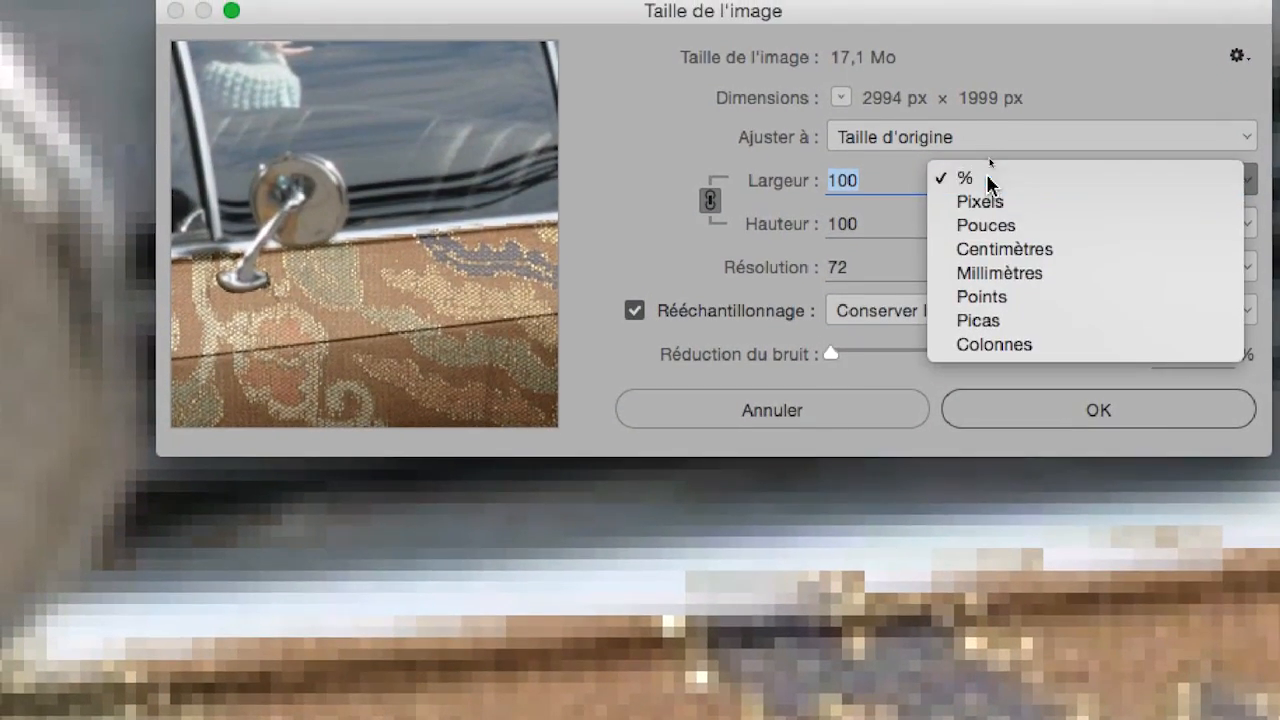
pyautogui.click(993, 180)
pyautogui.click(993, 198)
pyautogui.click(985, 196)
pyautogui.click(853, 156)
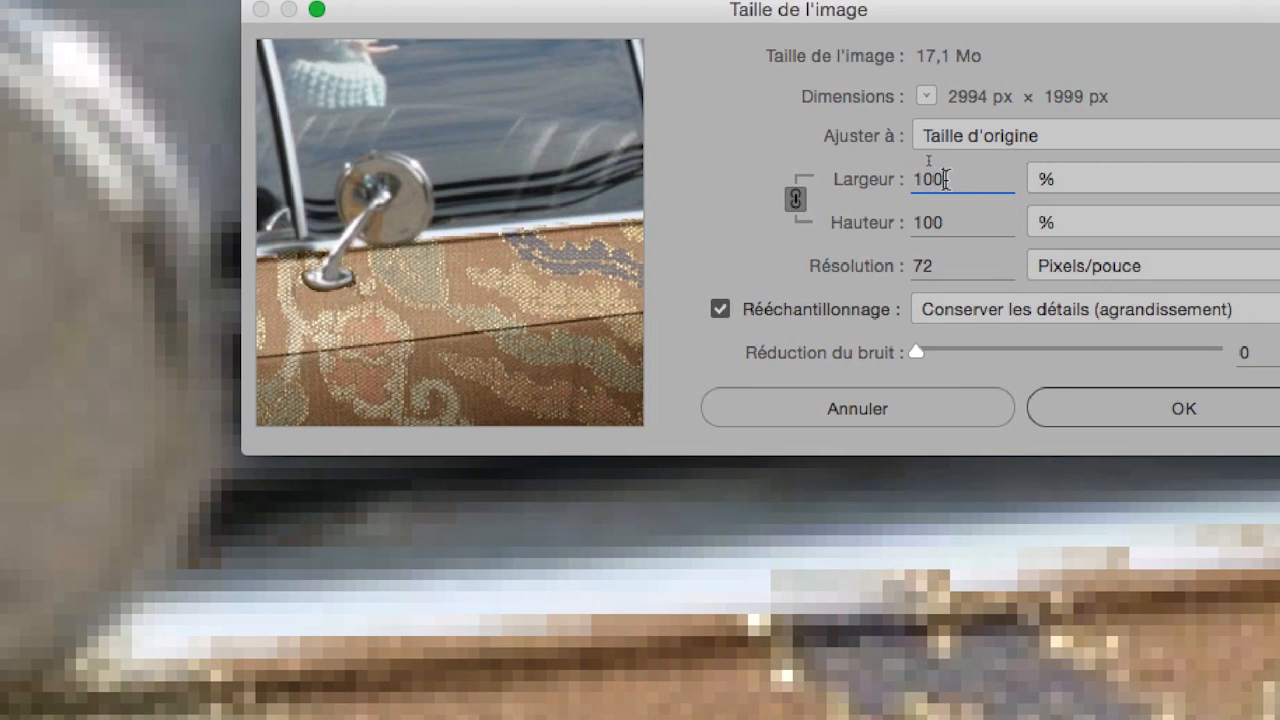
pyautogui.moveTo(945, 179); pyautogui.dragTo(905, 179)
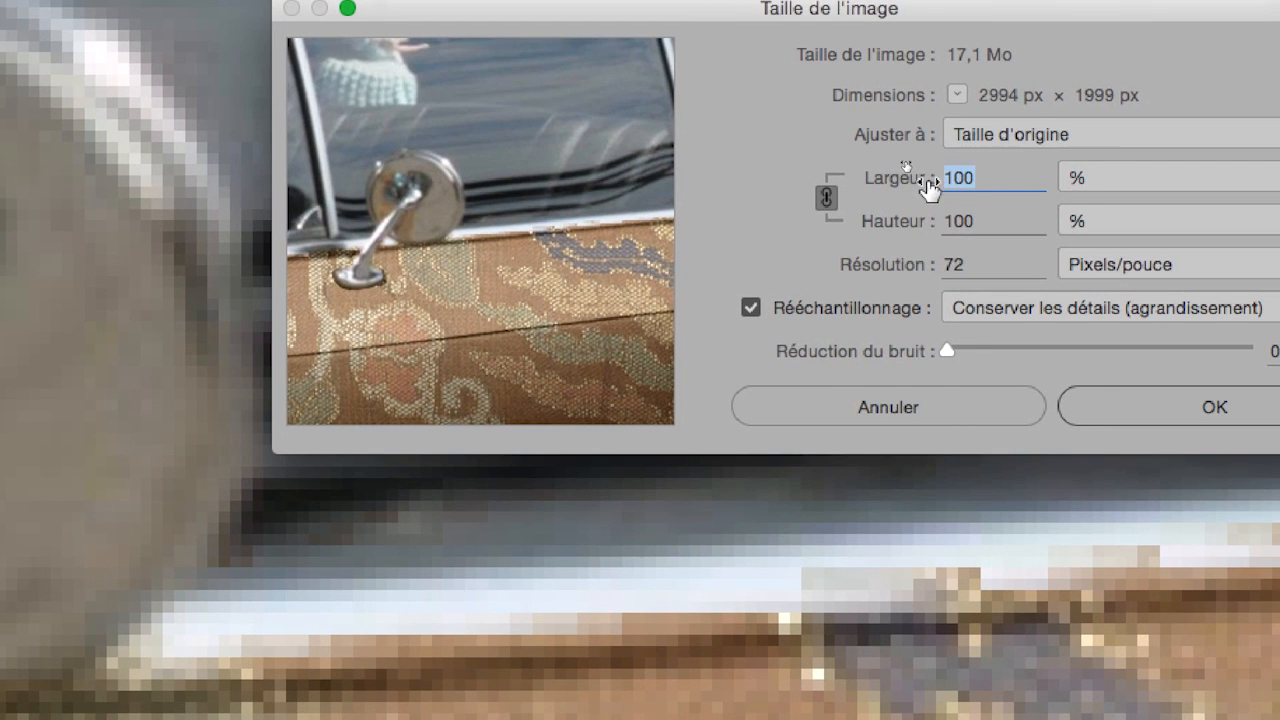
pyautogui.write('2')
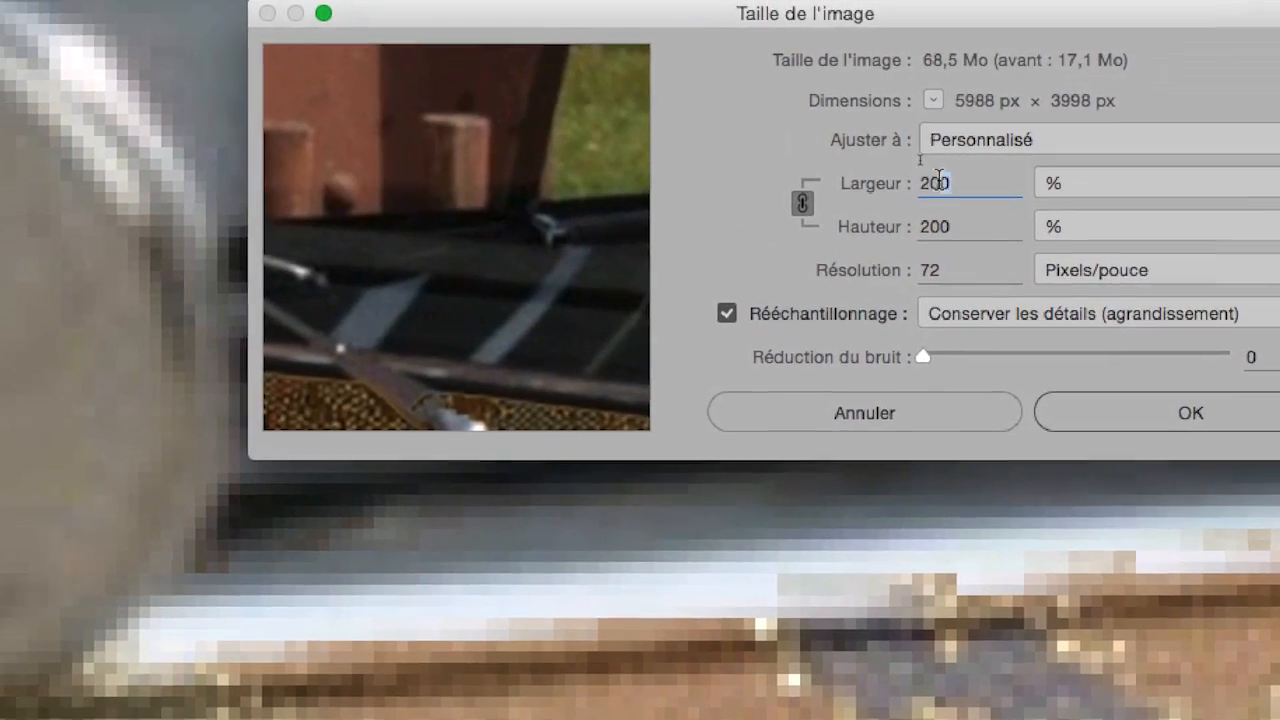
pyautogui.doubleClick(938, 182)
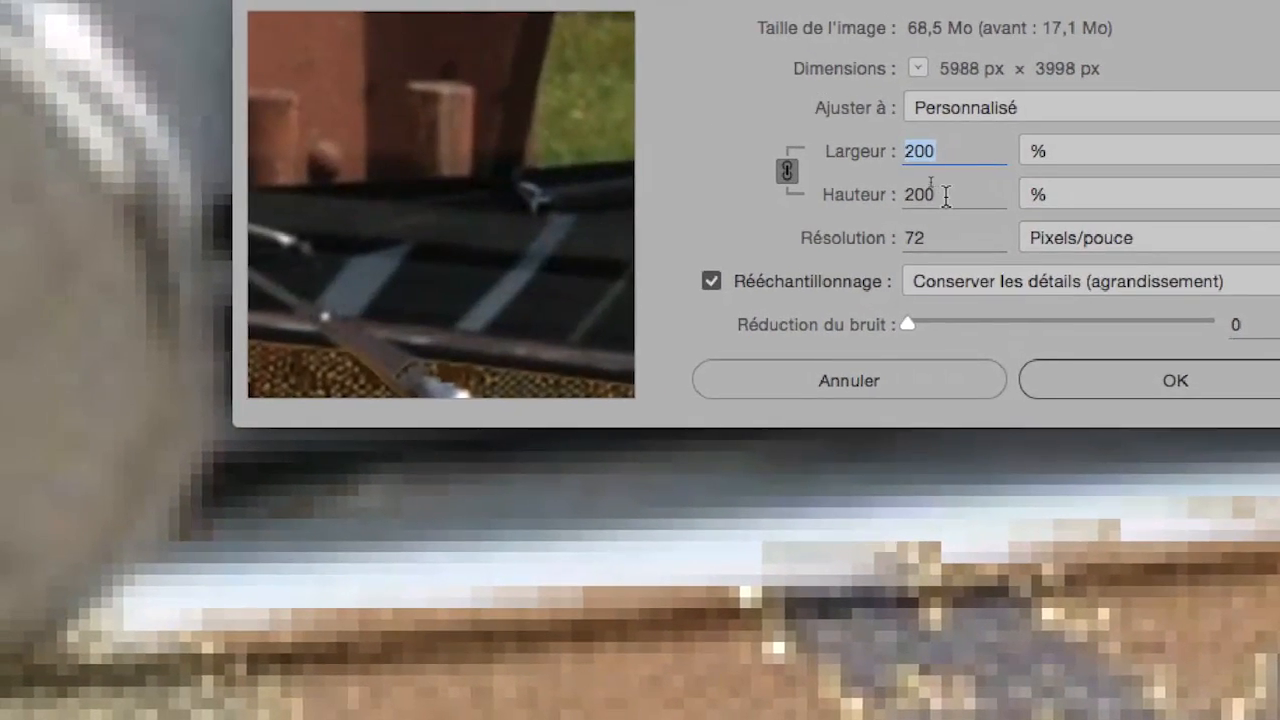
pyautogui.doubleClick(945, 195)
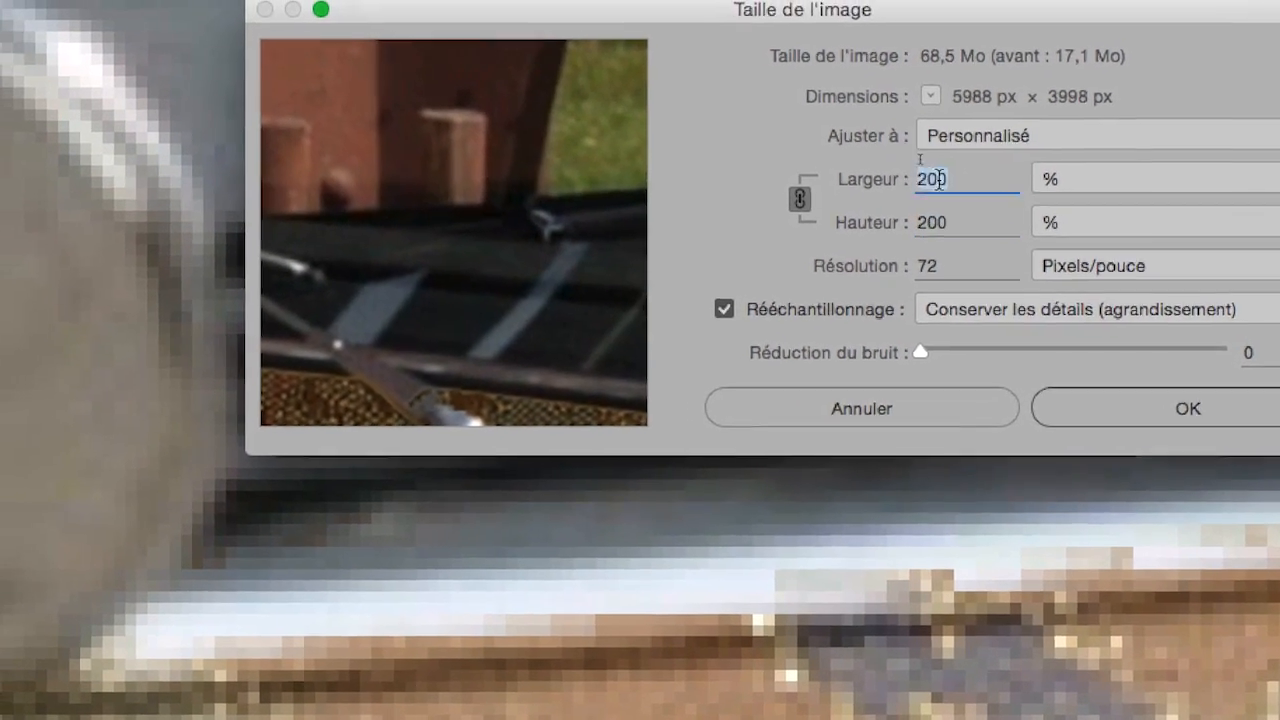
pyautogui.doubleClick(915, 170)
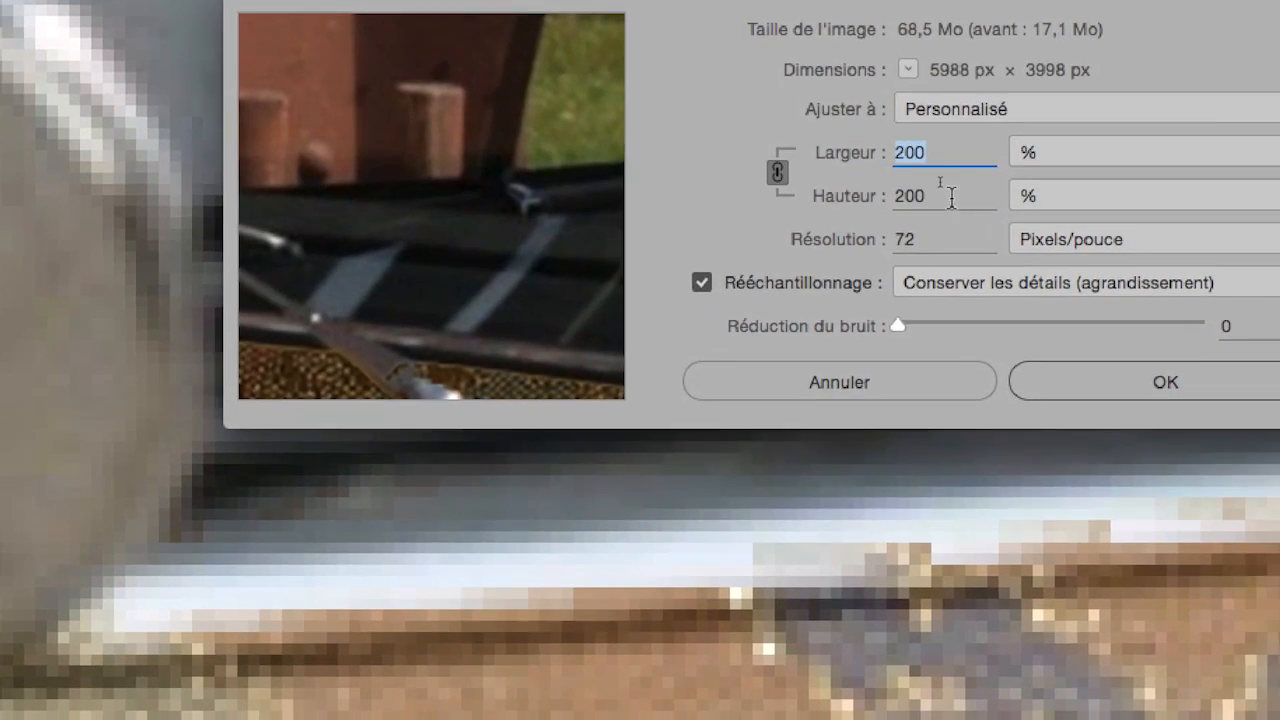
pyautogui.doubleClick(952, 197)
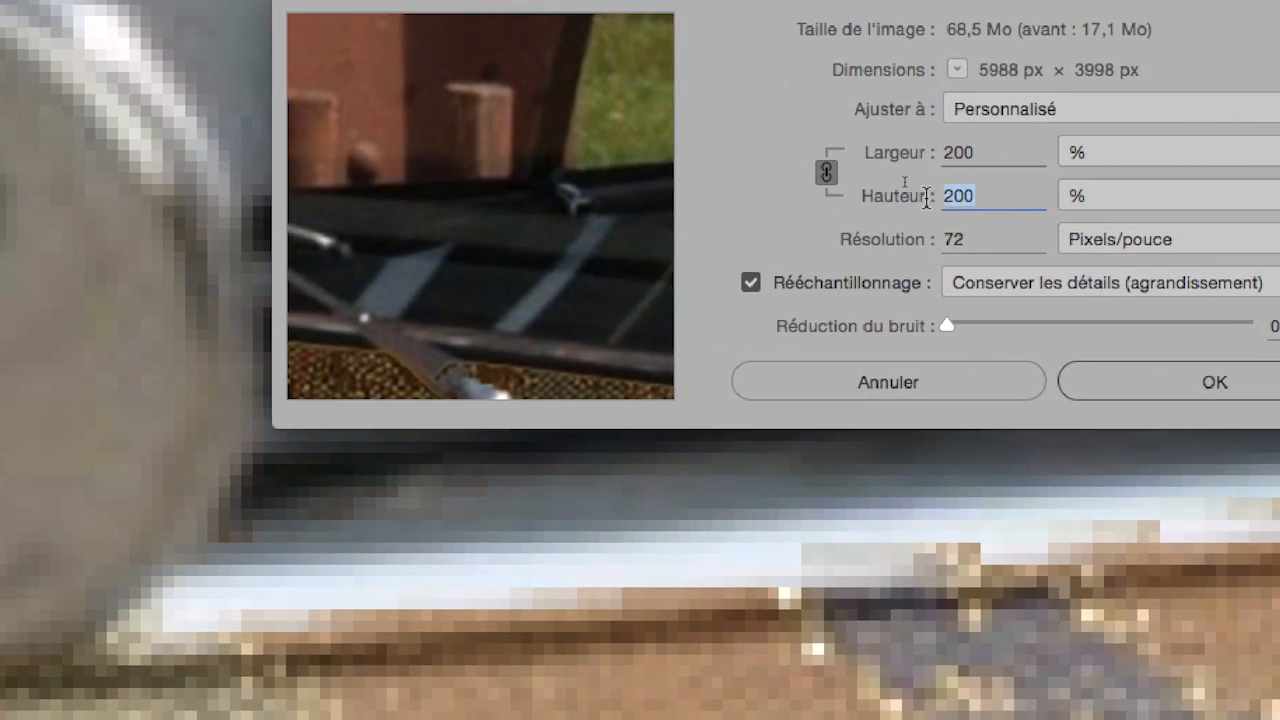
pyautogui.doubleClick(900, 155)
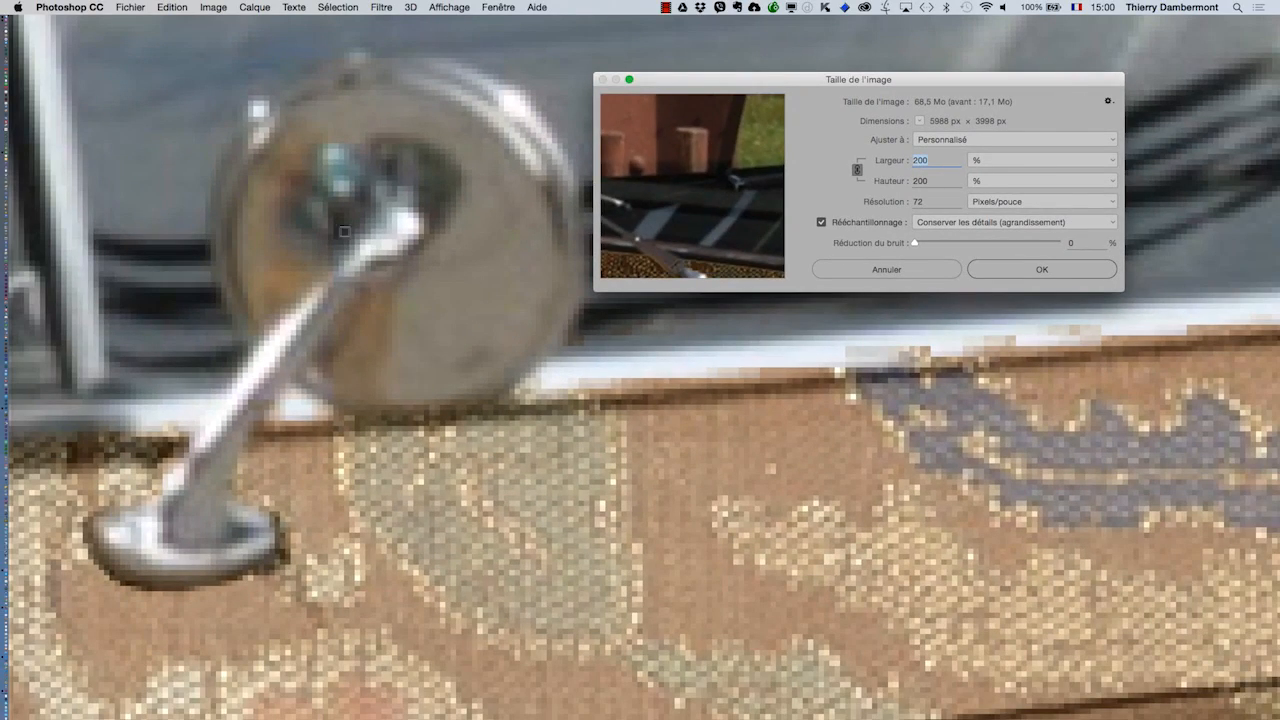
# Inspect the enlargement around the car's wing mirror in the 100% preview and compare it with the original.
pyautogui.click(344, 231)
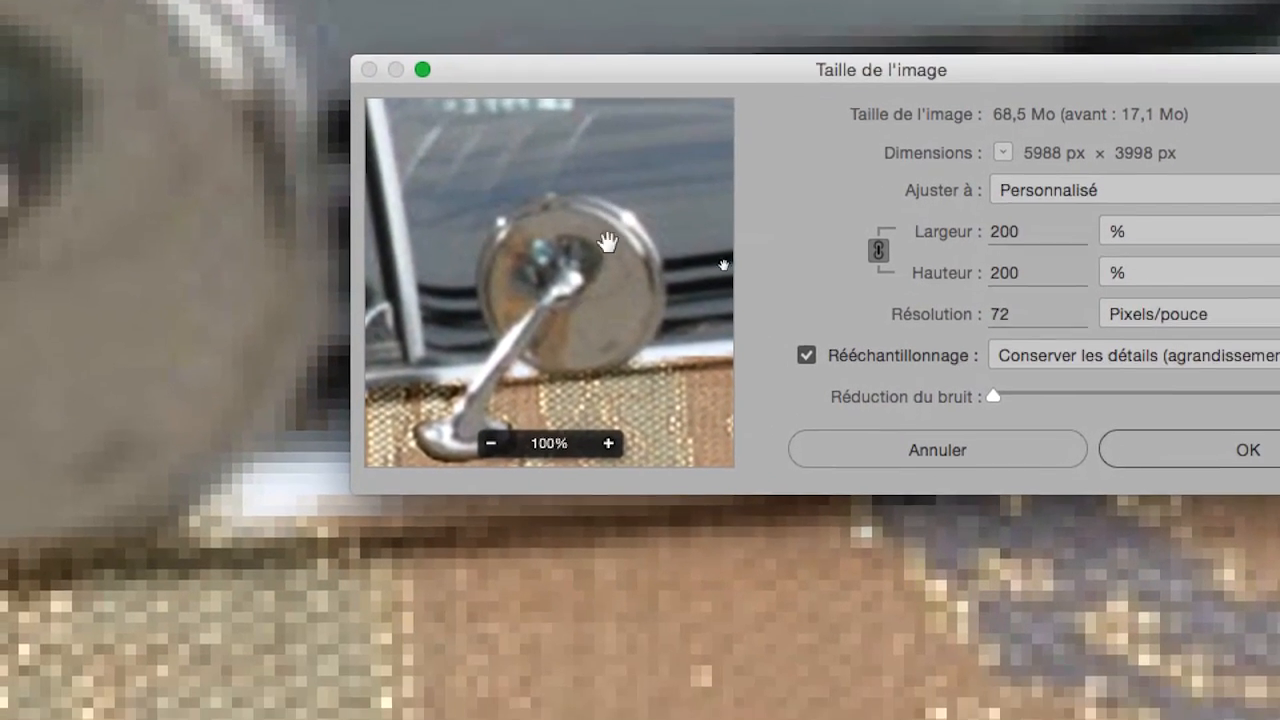
pyautogui.press('alt')
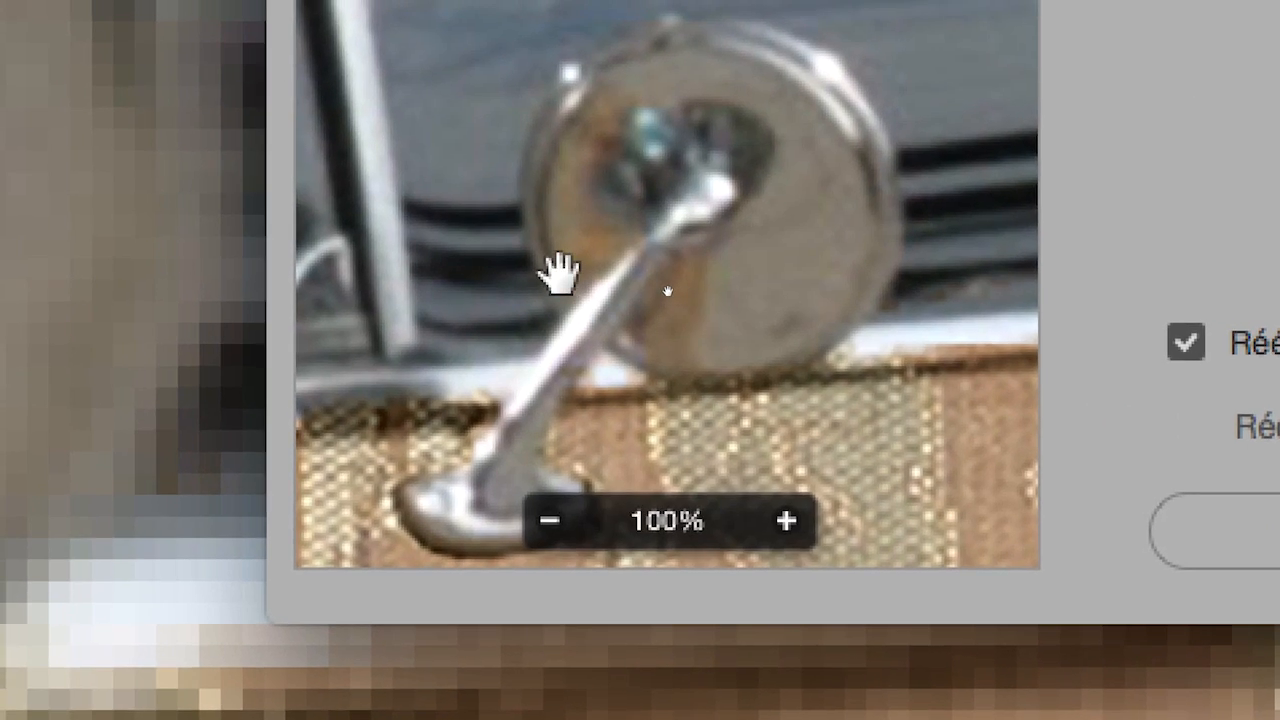
pyautogui.moveTo(392, 262); pyautogui.dragTo(606, 173)
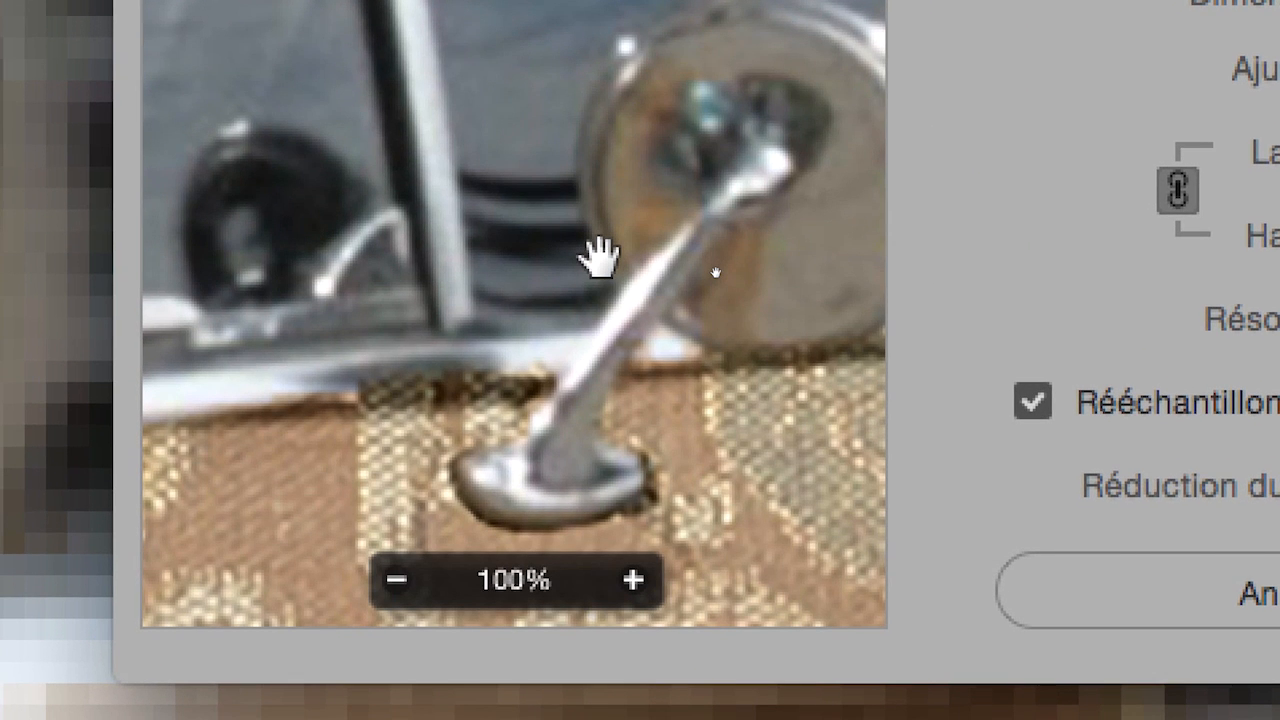
pyautogui.press('alt')
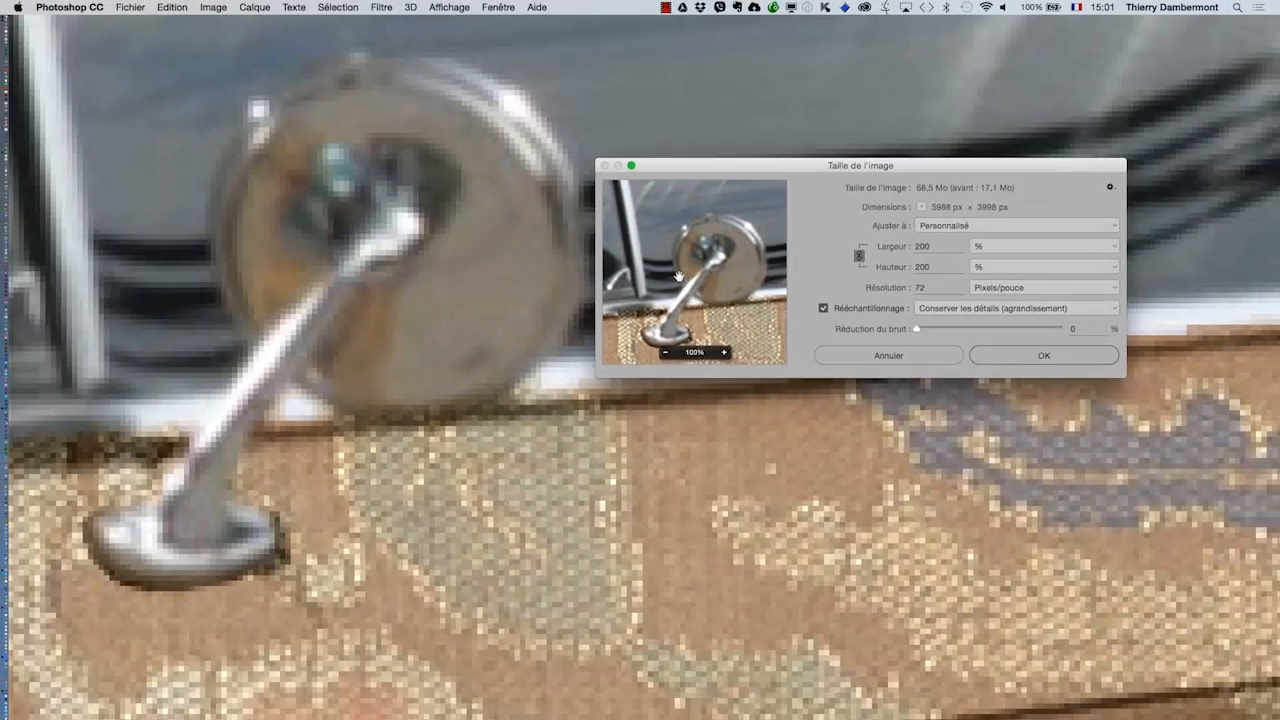
pyautogui.moveTo(565, 260); pyautogui.dragTo(817, 349)
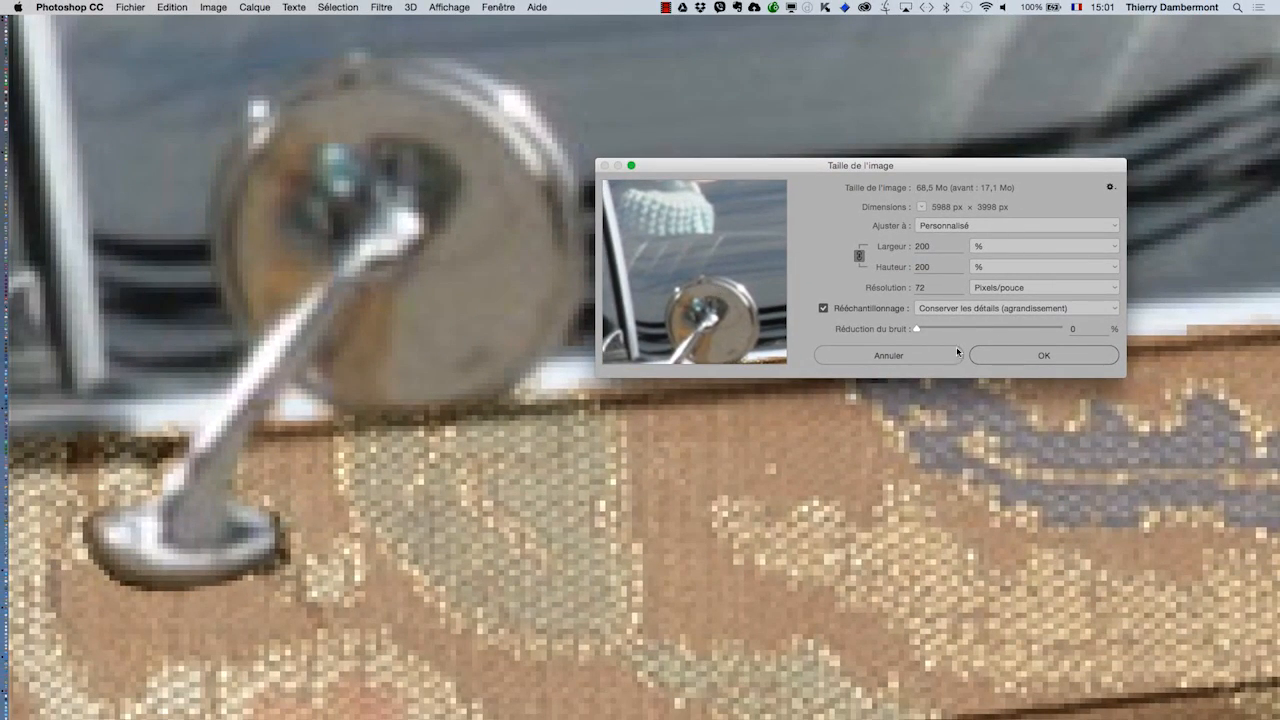
# Enlarge the Taille de l'image dialog to get a much bigger preview area.
pyautogui.moveTo(1125, 378); pyautogui.dragTo(1124, 436)
pyautogui.moveTo(937, 158); pyautogui.dragTo(809, 34)
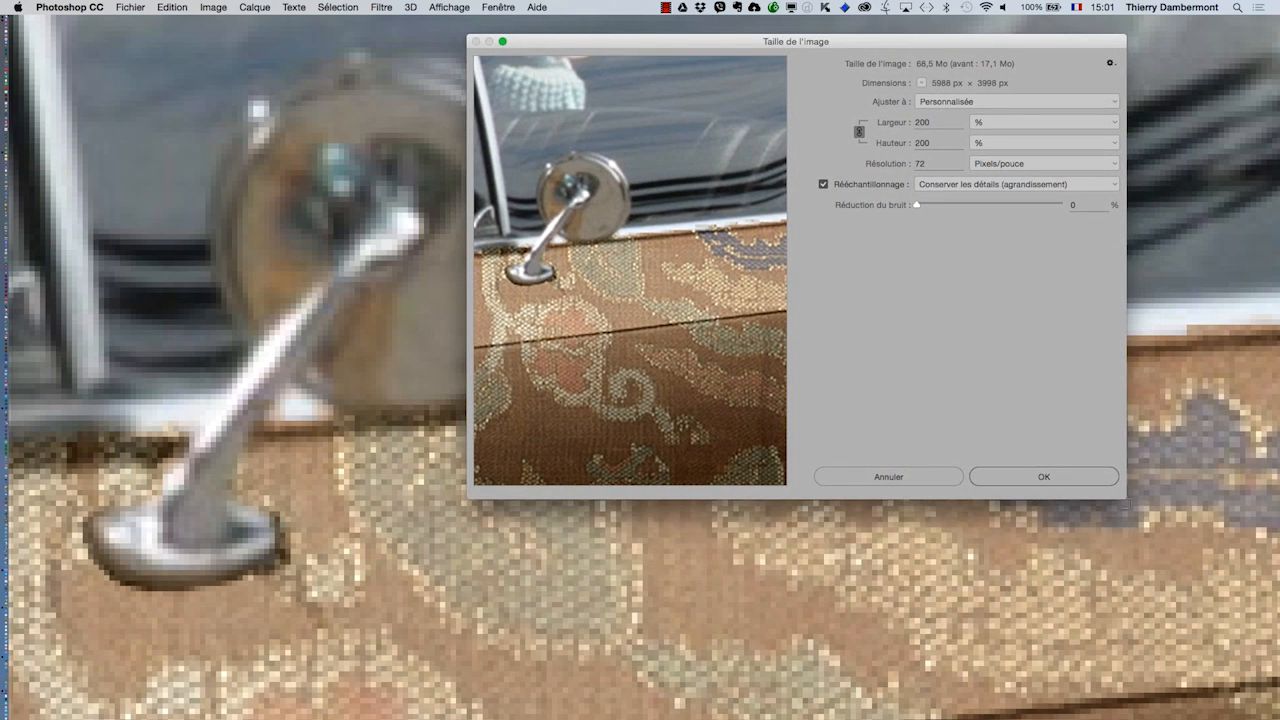
pyautogui.moveTo(1121, 499); pyautogui.dragTo(1241, 702)
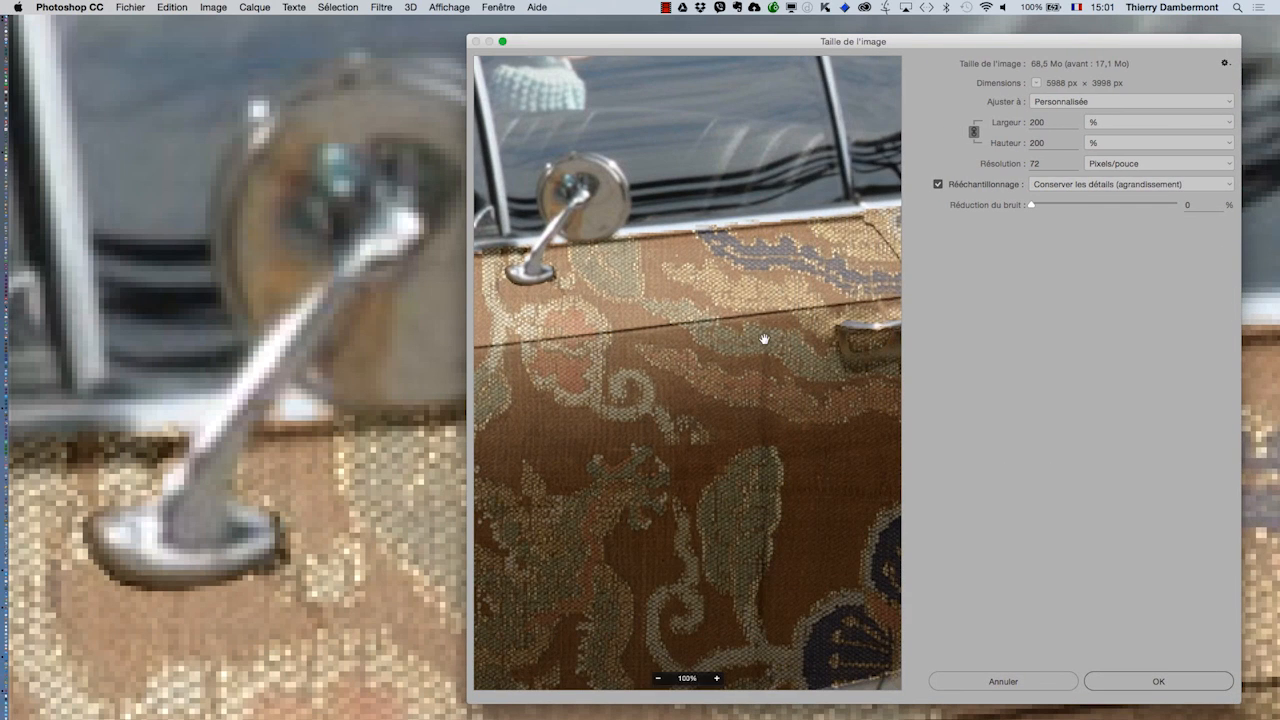
# Show the car's side window in the preview and set the noise reduction to 59 %.
pyautogui.moveTo(820, 416); pyautogui.dragTo(820, 466)
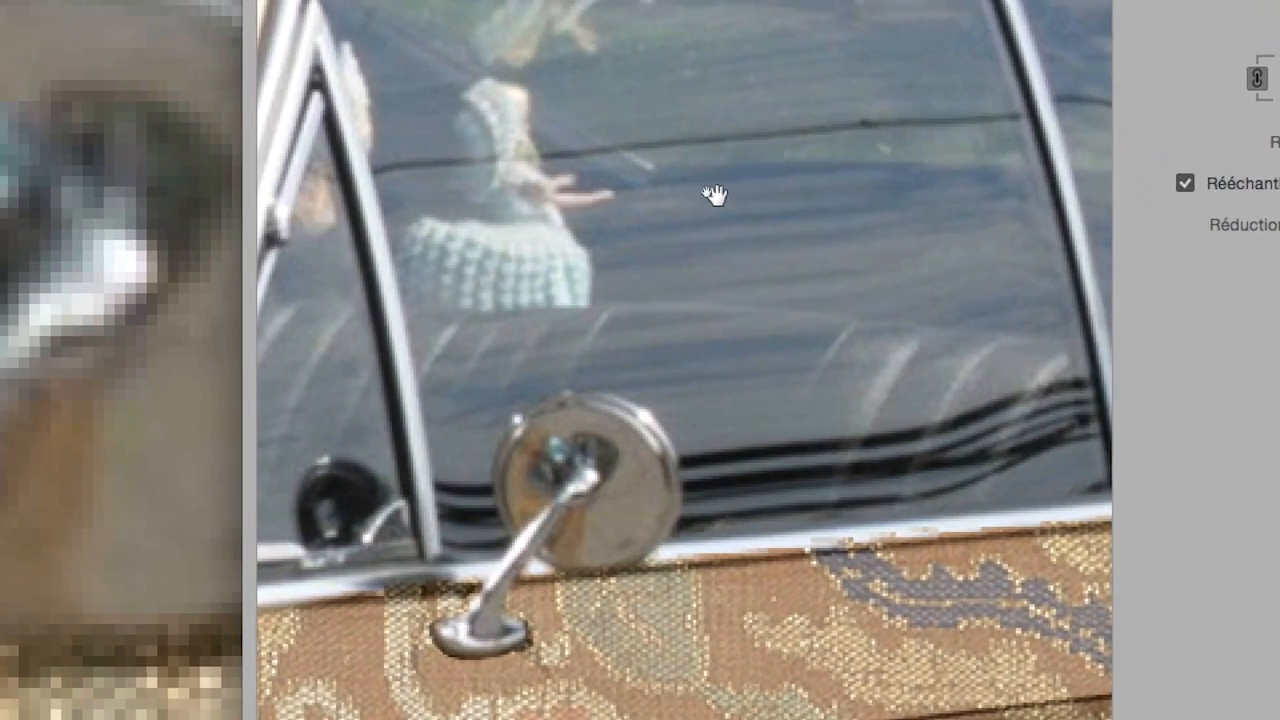
pyautogui.moveTo(653, 179); pyautogui.dragTo(614, 274)
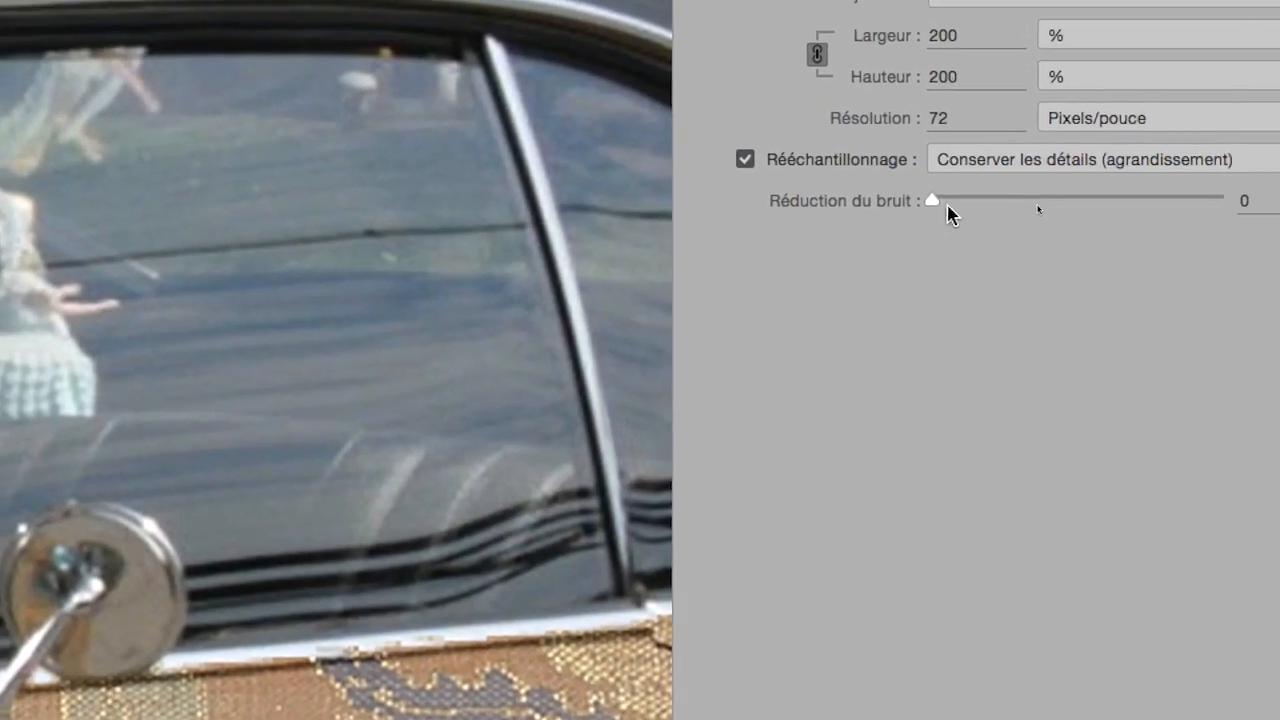
pyautogui.moveTo(948, 206); pyautogui.dragTo(1099, 198)
pyautogui.moveTo(1007, 211); pyautogui.dragTo(1020, 206)
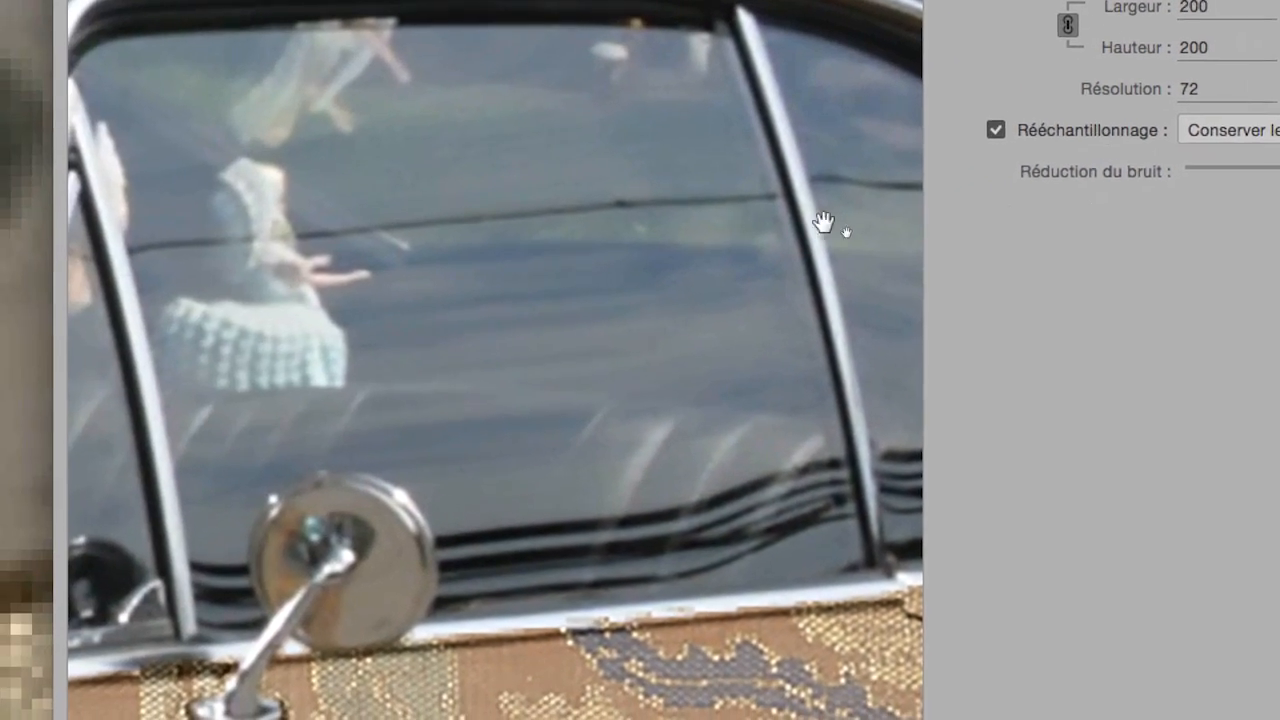
# Check the noise reduction around the side windows and rear roof in the preview, and apply the resize.
pyautogui.moveTo(822, 222); pyautogui.dragTo(950, 212)
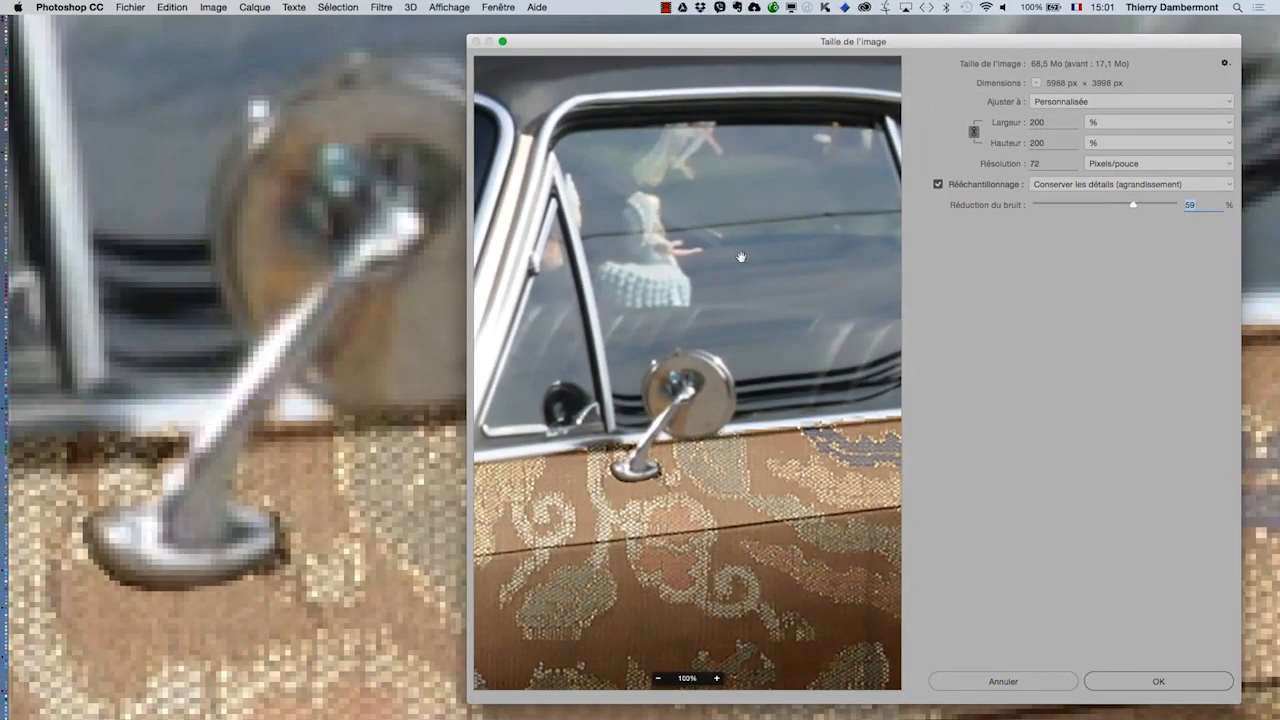
pyautogui.moveTo(741, 257); pyautogui.dragTo(766, 349)
pyautogui.moveTo(788, 214); pyautogui.dragTo(557, 266)
pyautogui.moveTo(779, 311); pyautogui.dragTo(722, 308)
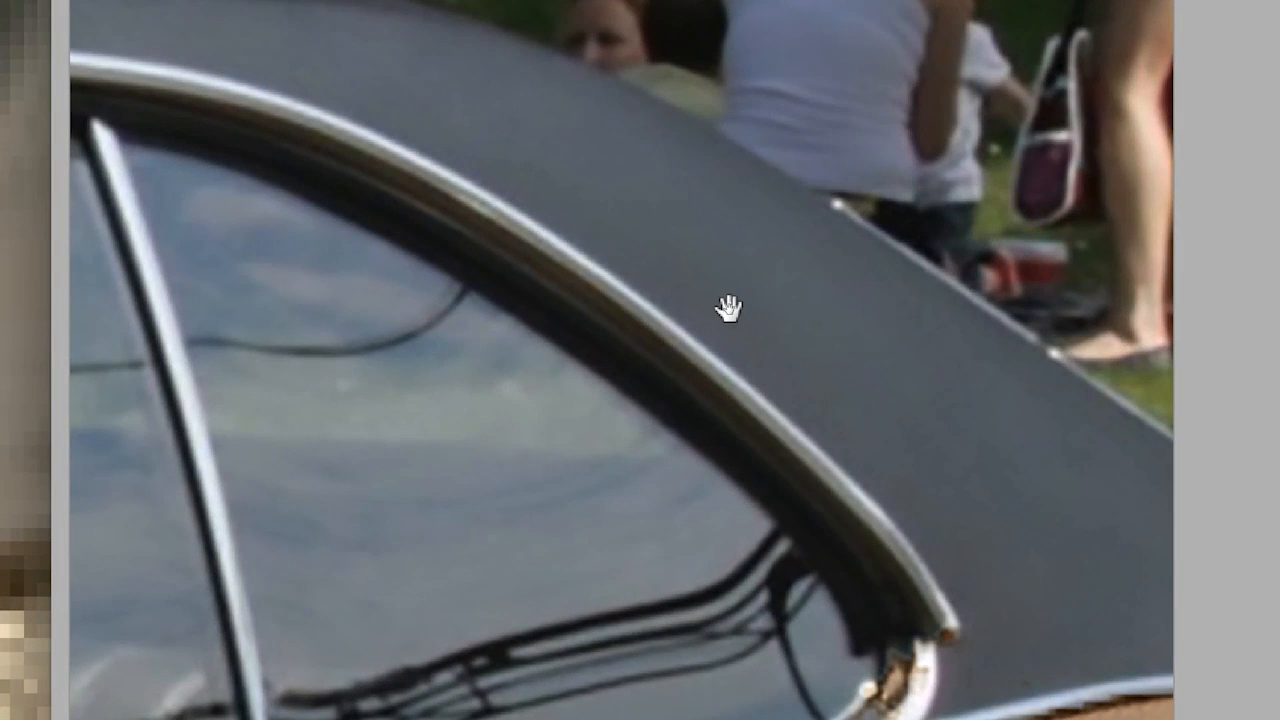
pyautogui.moveTo(729, 306); pyautogui.dragTo(586, 336)
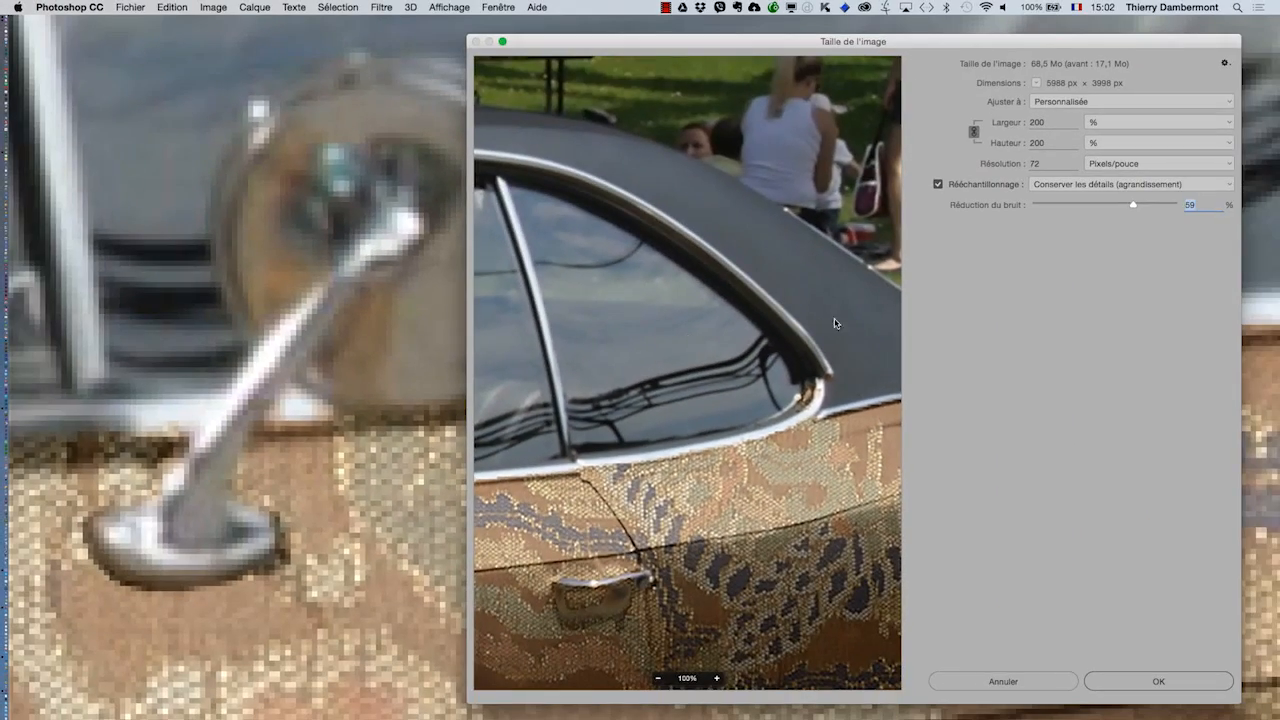
pyautogui.click(1202, 679)
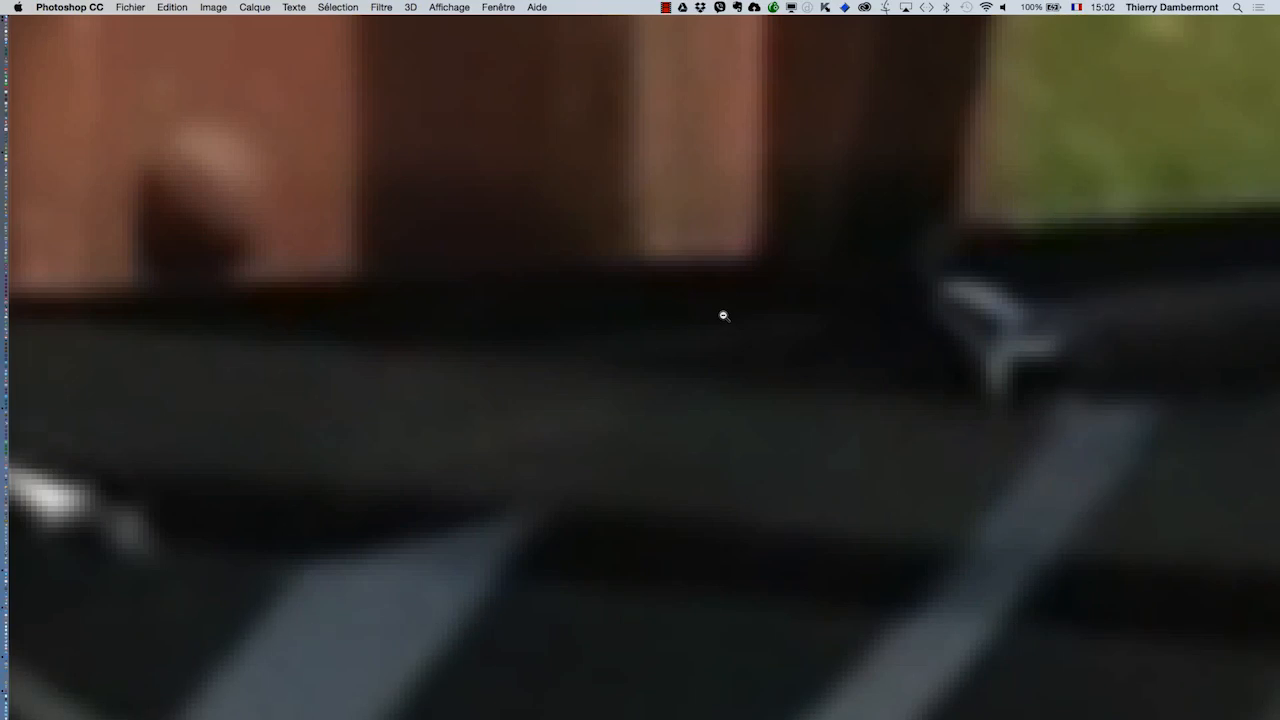
# Save the enlarged image under a new Photoshop file name, replacing the number after "voiture tapisserie -" with 1.
pyautogui.moveTo(723, 316); pyautogui.dragTo(722, 346)
pyautogui.click(131, 7)
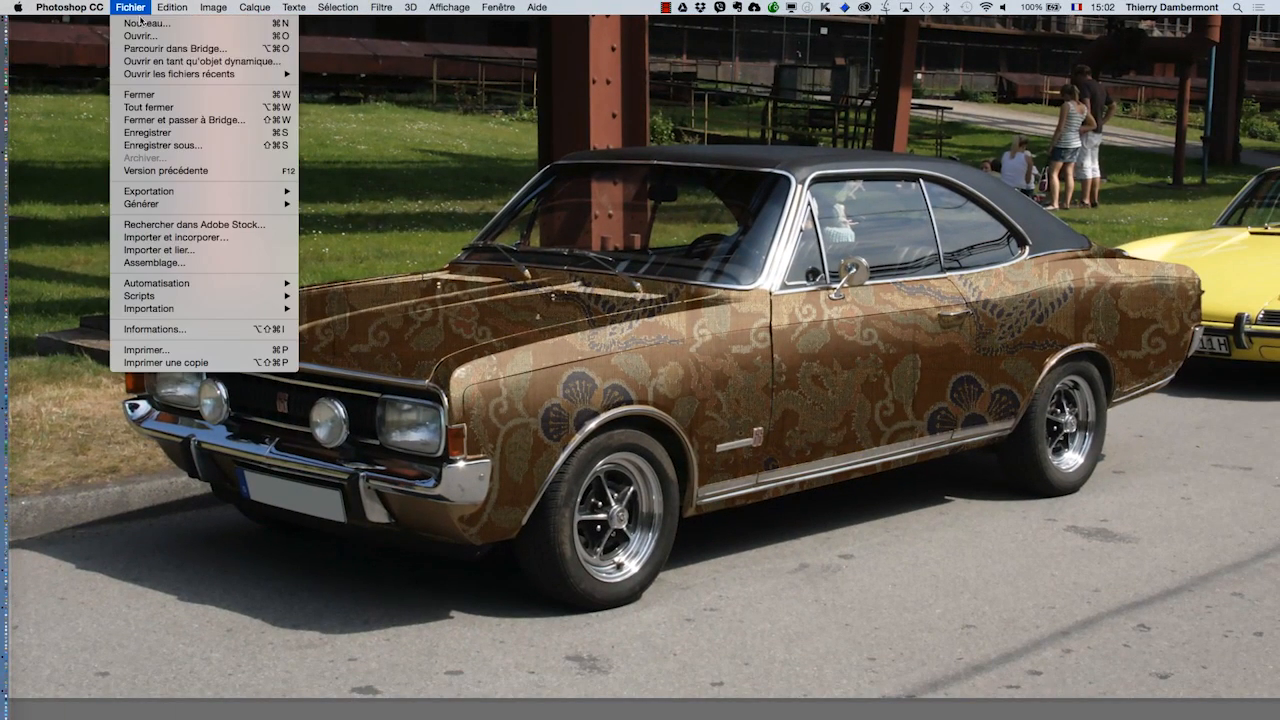
pyautogui.click(190, 147)
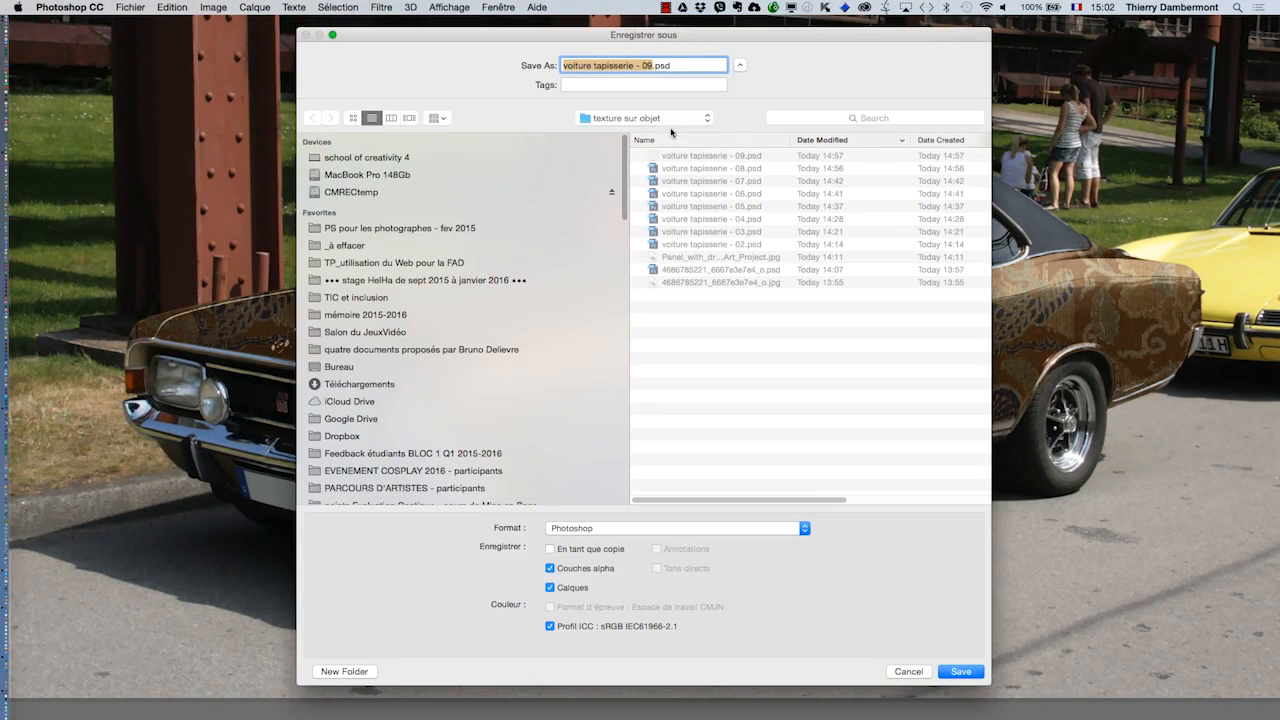
pyautogui.click(653, 65)
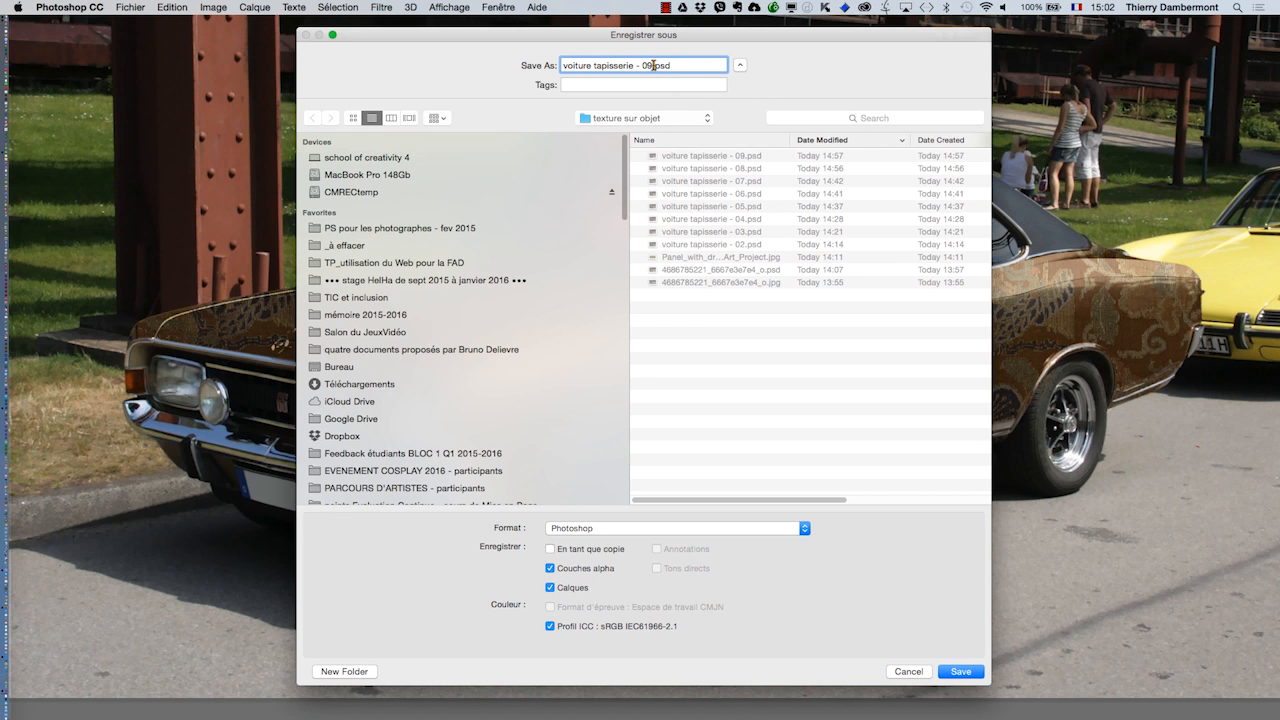
pyautogui.write('1')
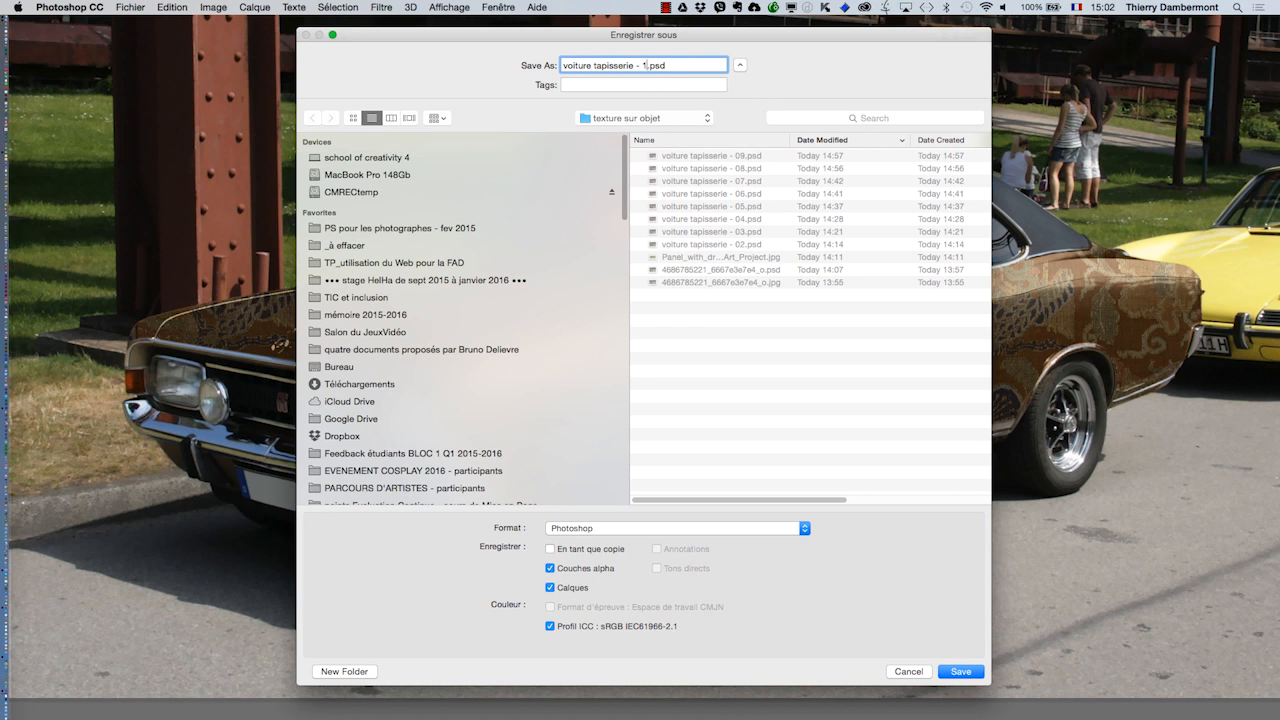